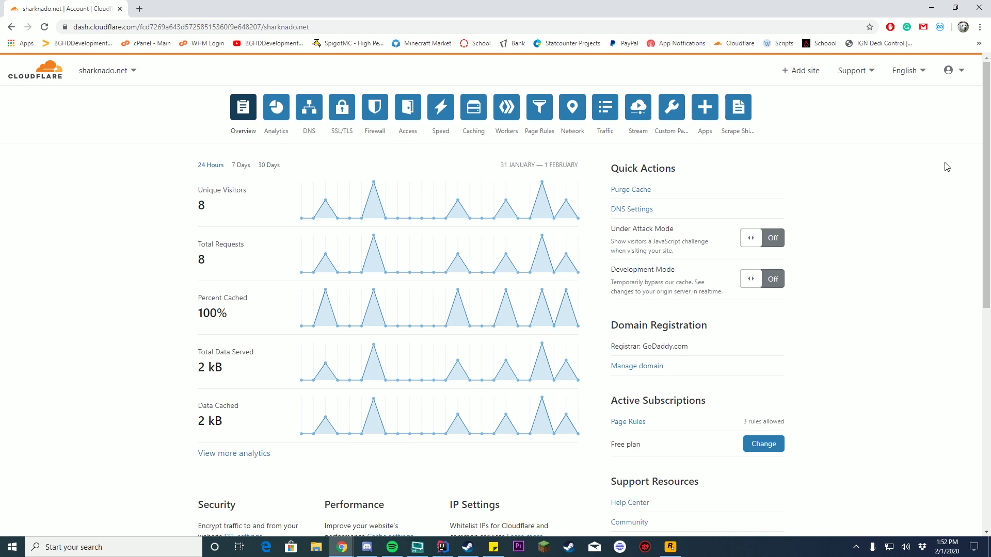
Open sharknado.net's DNS records and flip the second A record to DNS only and back to Proxied
left_click(310, 107)
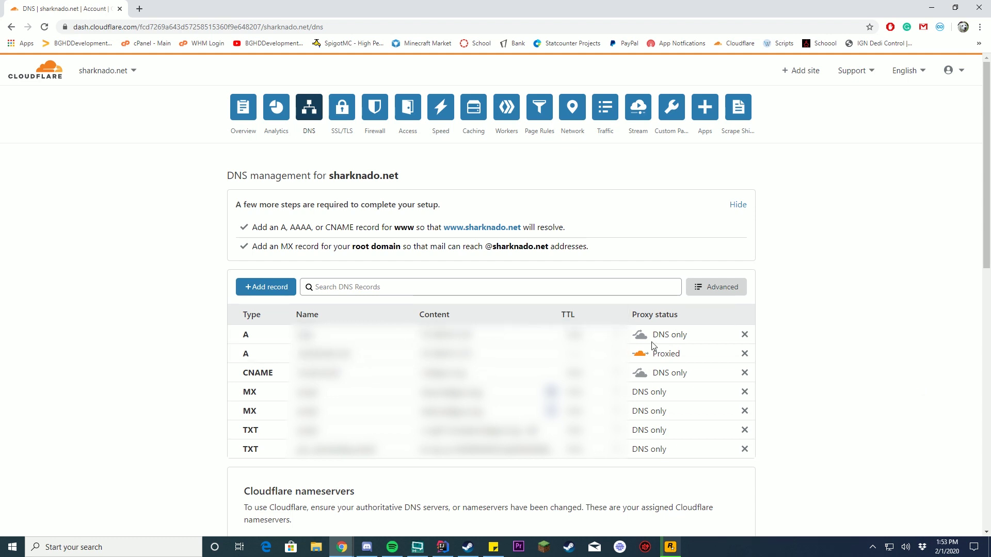
left_click(641, 355)
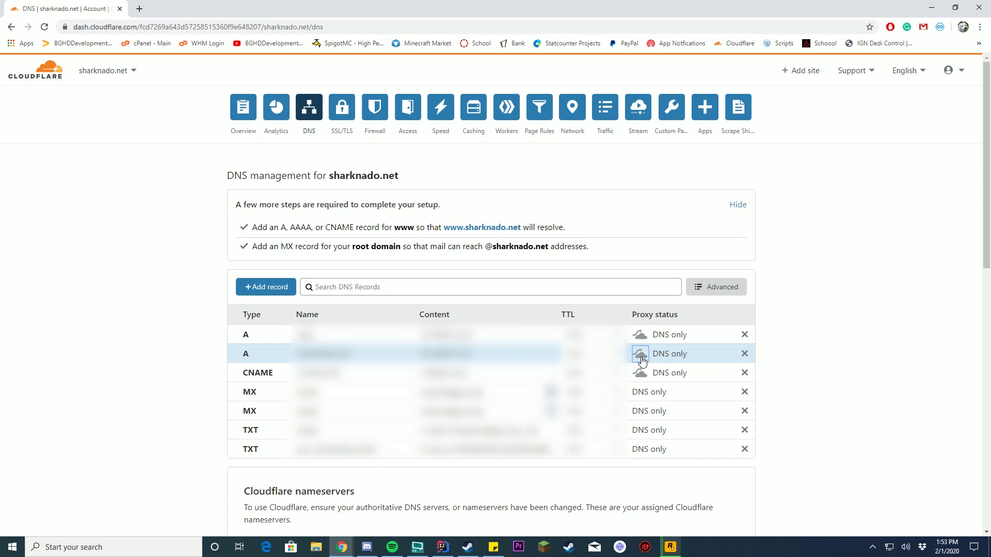
left_click(642, 358)
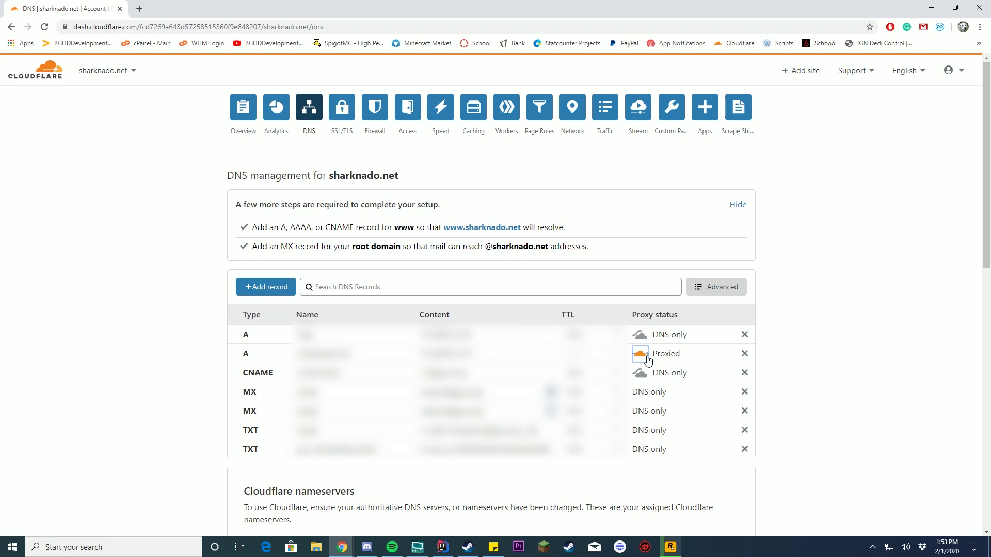
In Page Rules, switch off rule 1 forwarding sharknado.net/* to sharkymc.net
left_click(543, 119)
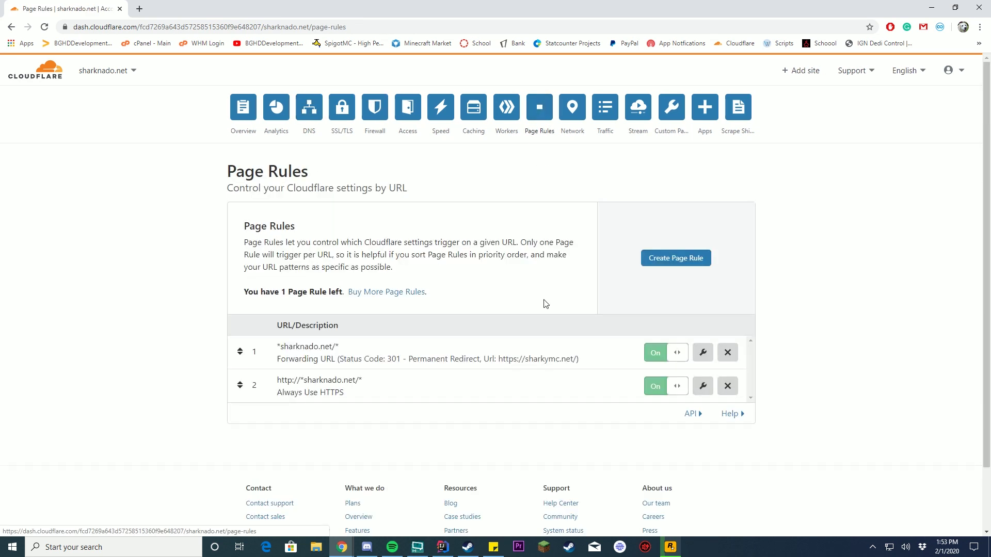
scroll(544, 305, "down", 1)
scroll(545, 306, "up", 1)
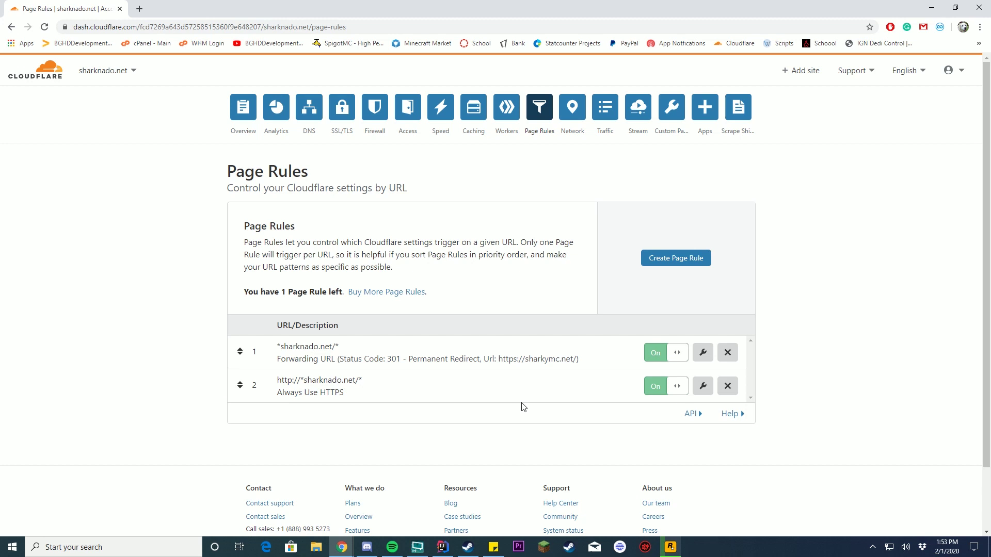
double_click(341, 347)
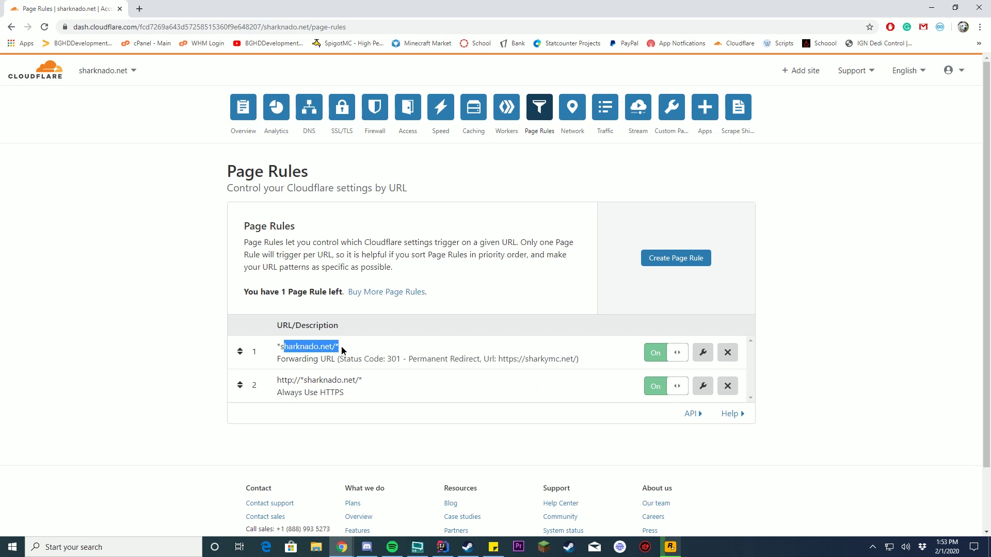
left_click(343, 354)
left_click_drag(502, 360, 664, 359)
left_click(664, 358)
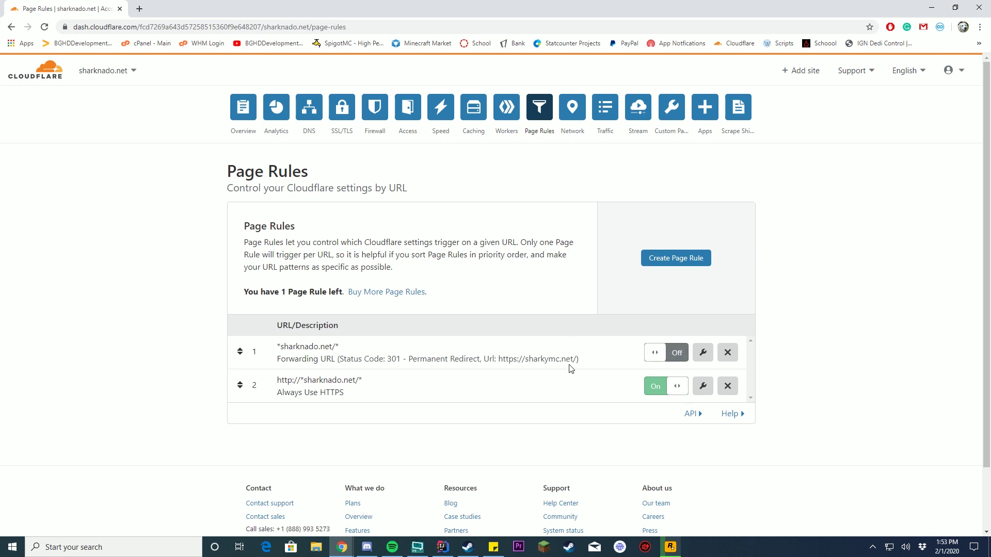
Look at the Buy More Page Rules offer, pick 95 additional rules, then dismiss it
left_click(388, 293)
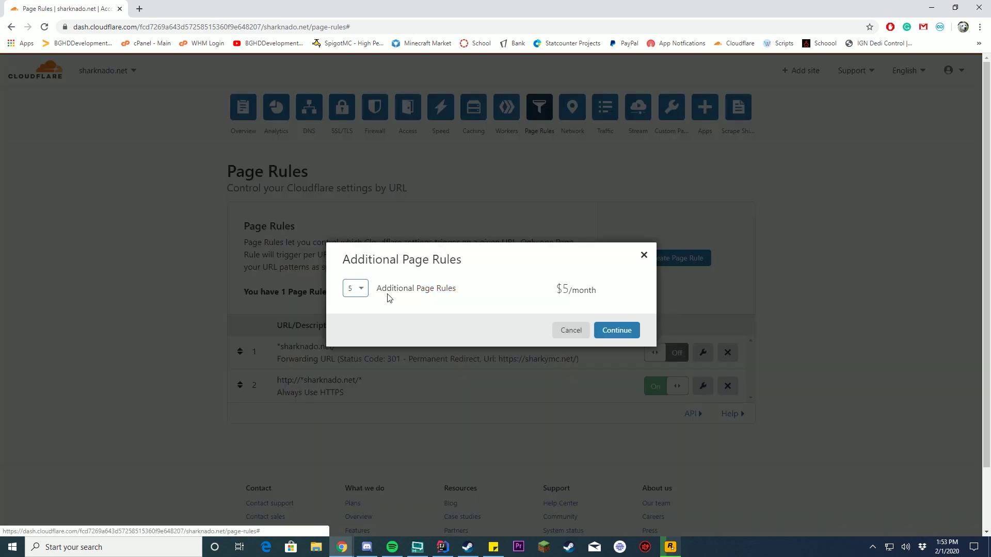
left_click(355, 289)
scroll(352, 429, "down", 3)
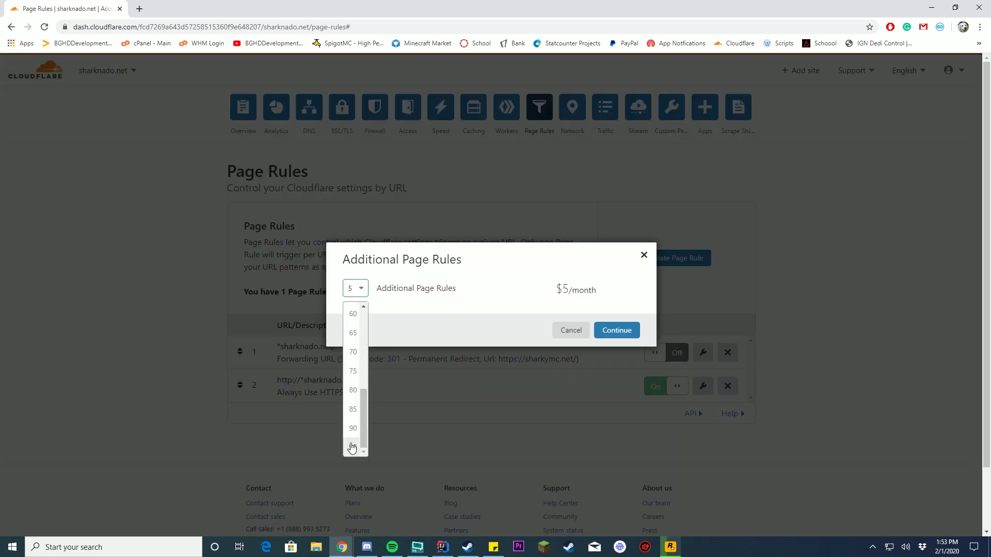
left_click(345, 447)
left_click(355, 288)
left_click(352, 447)
left_click(570, 331)
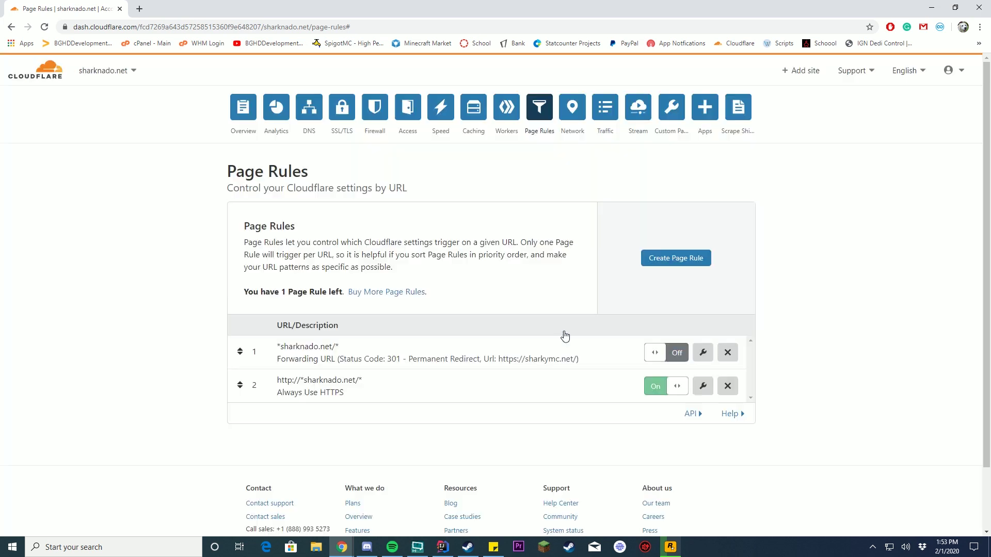
Create a new page rule matching the URL sharknado.net/discord
left_click(673, 265)
left_click(427, 250)
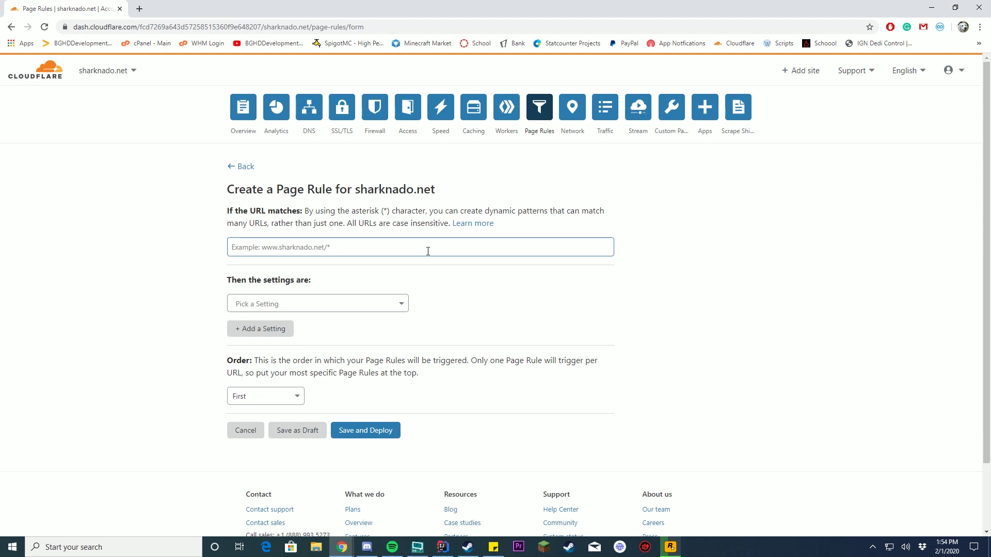
left_click(428, 251)
type("sharkn")
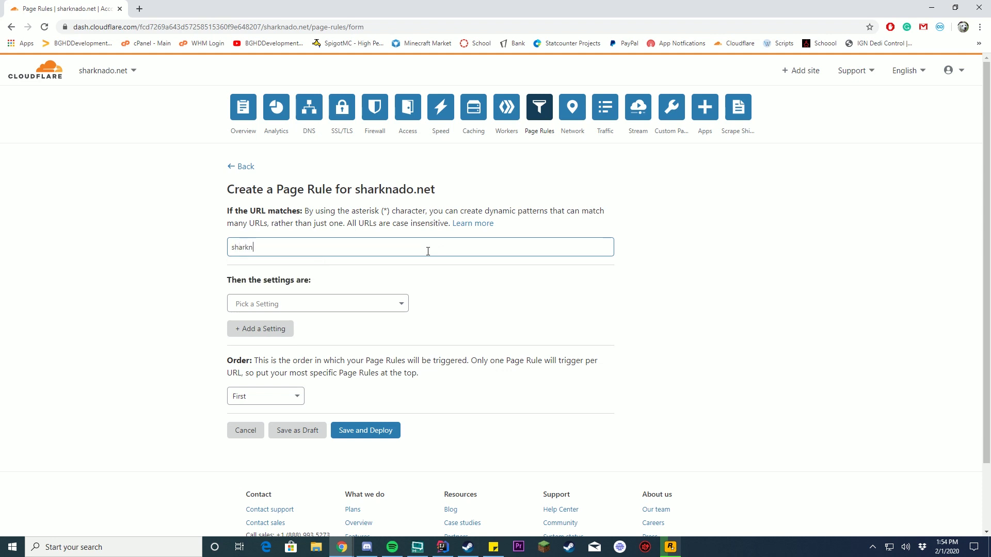
type("ado.net/")
type("discord")
Set the rule to Forwarding URL with 301 - Permanent Redirect, then bring up Discord
left_click(328, 303)
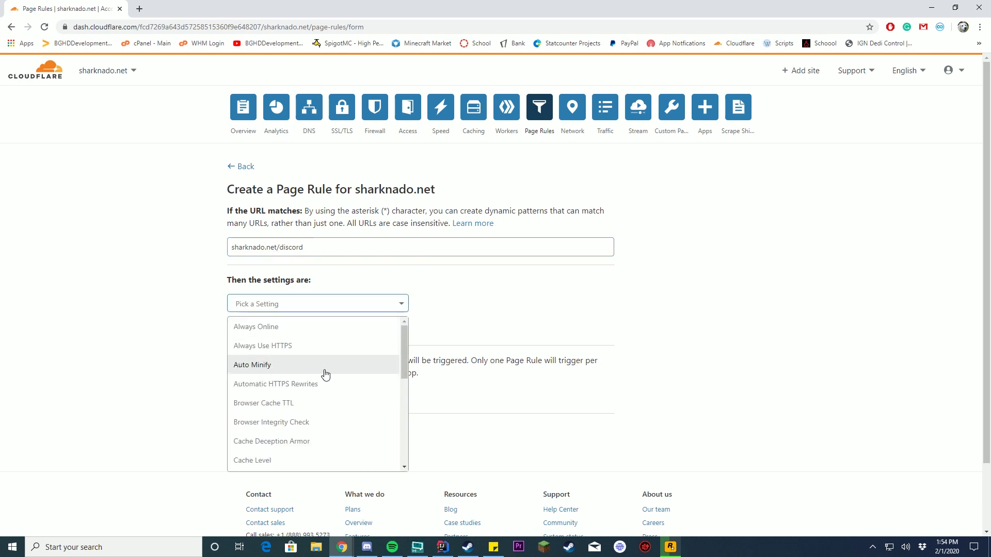
scroll(326, 384, "down", 5)
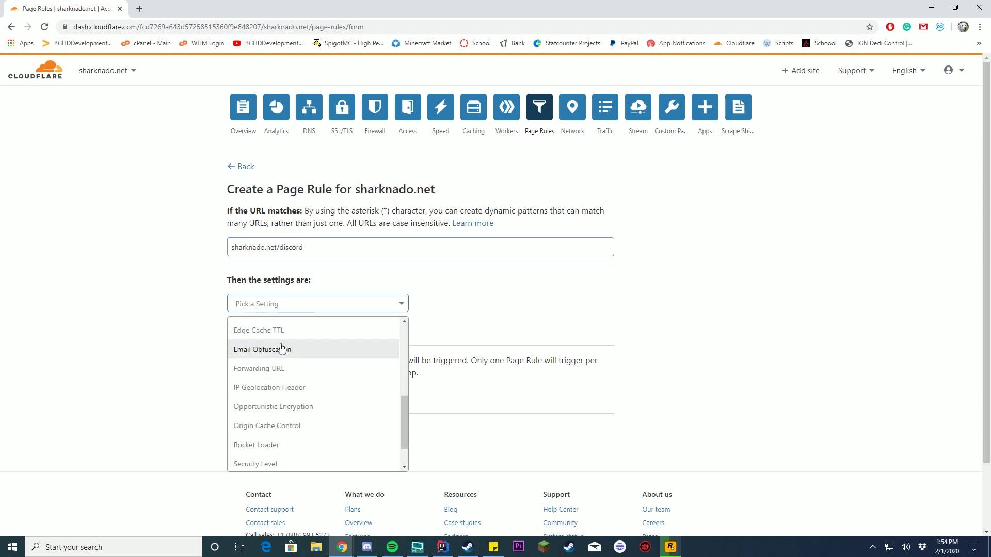
left_click(279, 369)
left_click(484, 303)
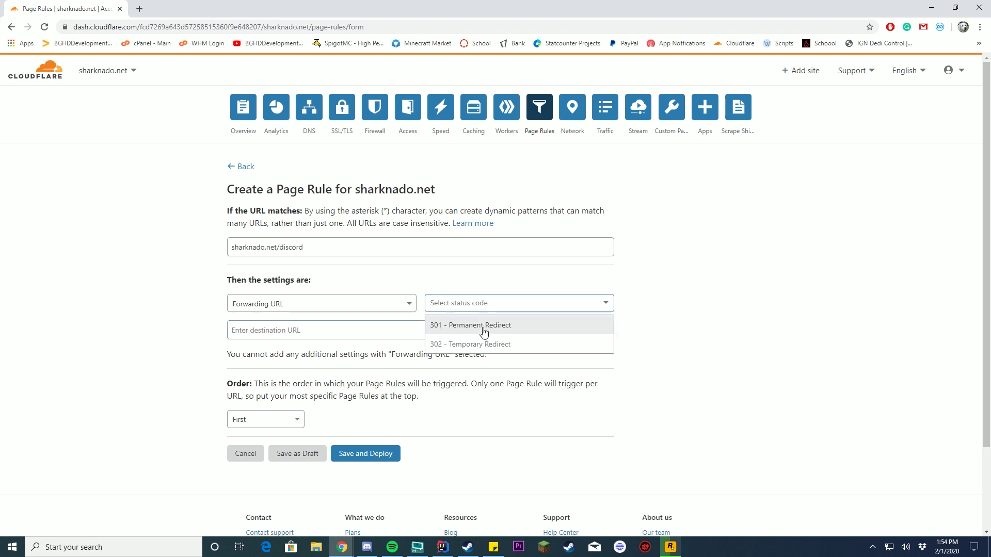
left_click(484, 328)
left_click(302, 333)
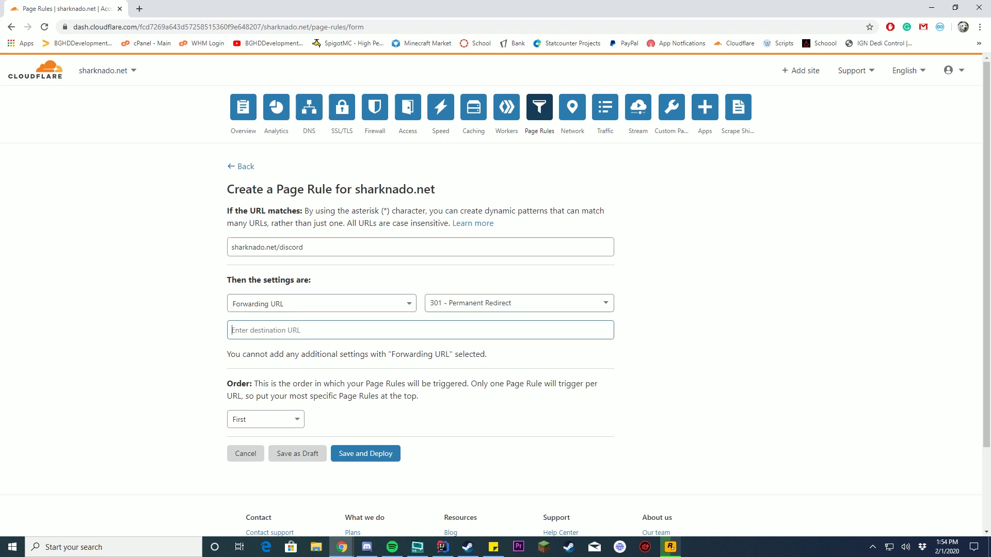
left_click(367, 547)
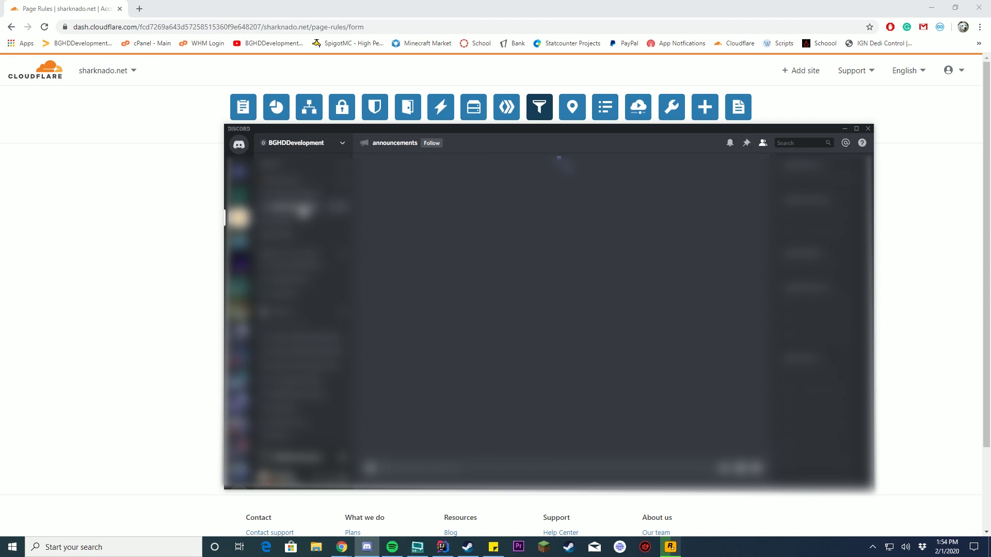
Edit the server invite link settings to expire Never with No limit on uses
left_click(309, 146)
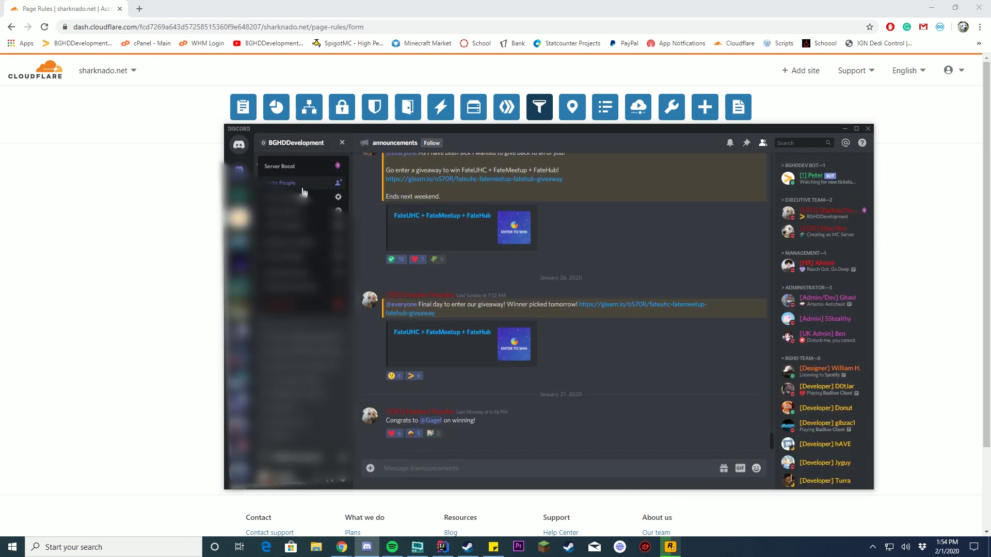
left_click(282, 182)
left_click(550, 391)
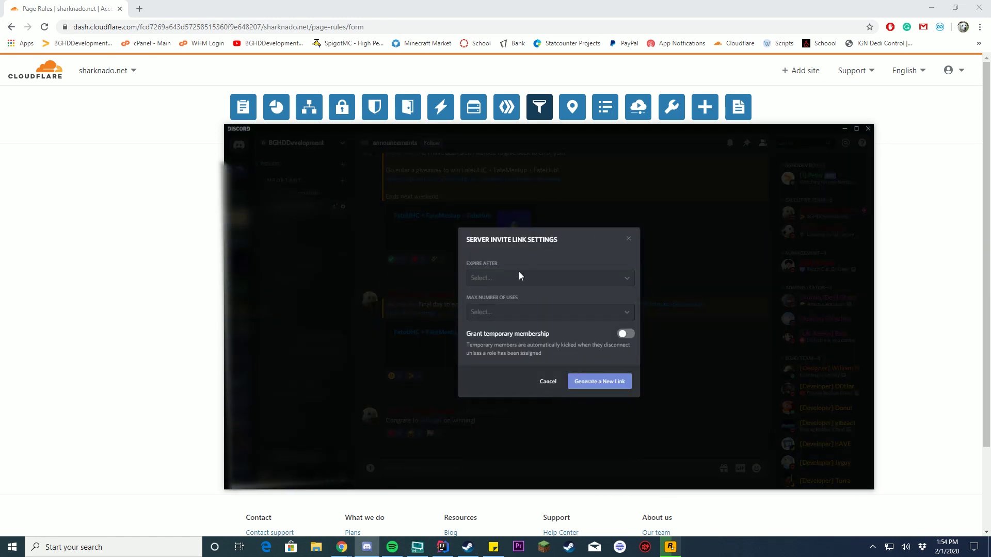
left_click(520, 277)
left_click(488, 373)
left_click(484, 312)
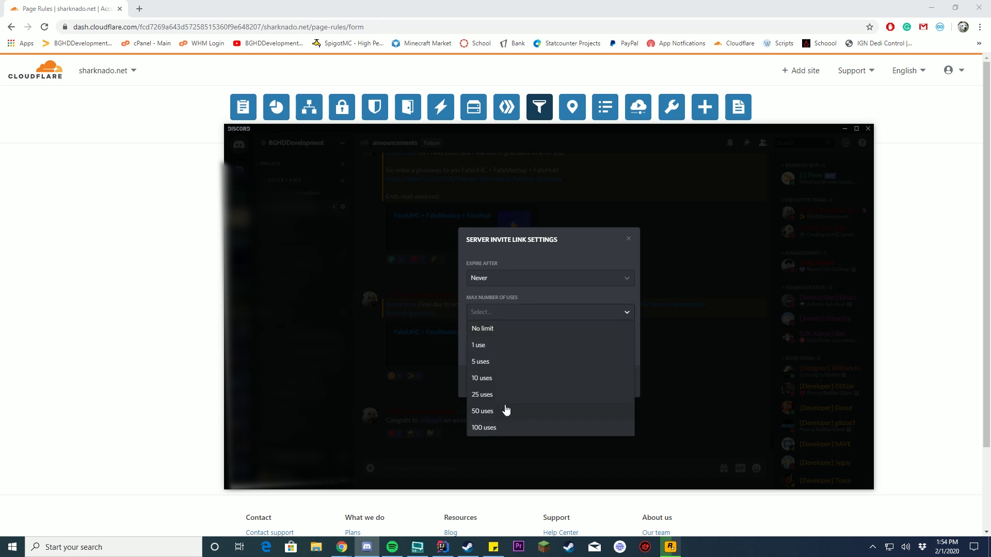
left_click(498, 327)
Generate and copy the new invite link, then paste it into the rule's destination URL
left_click(611, 384)
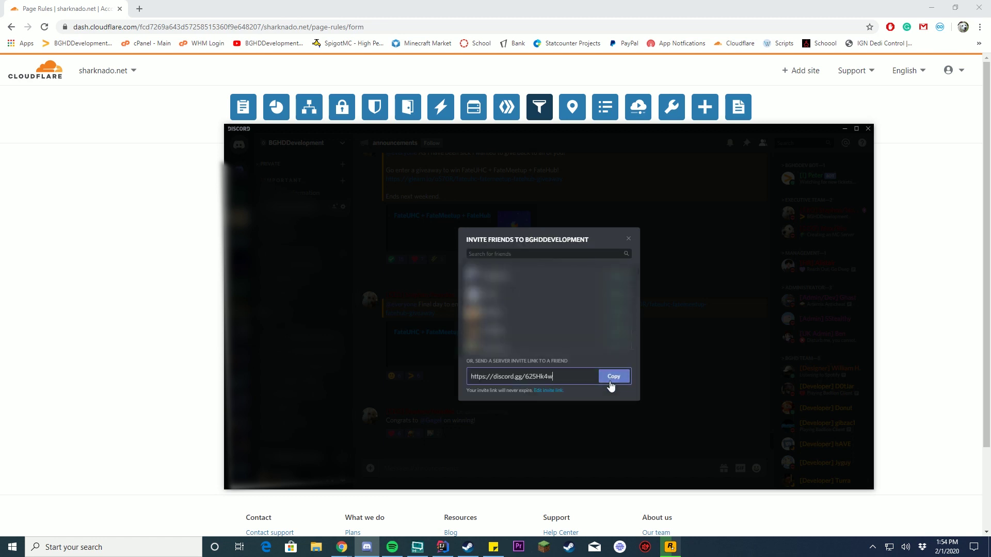
left_click(611, 385)
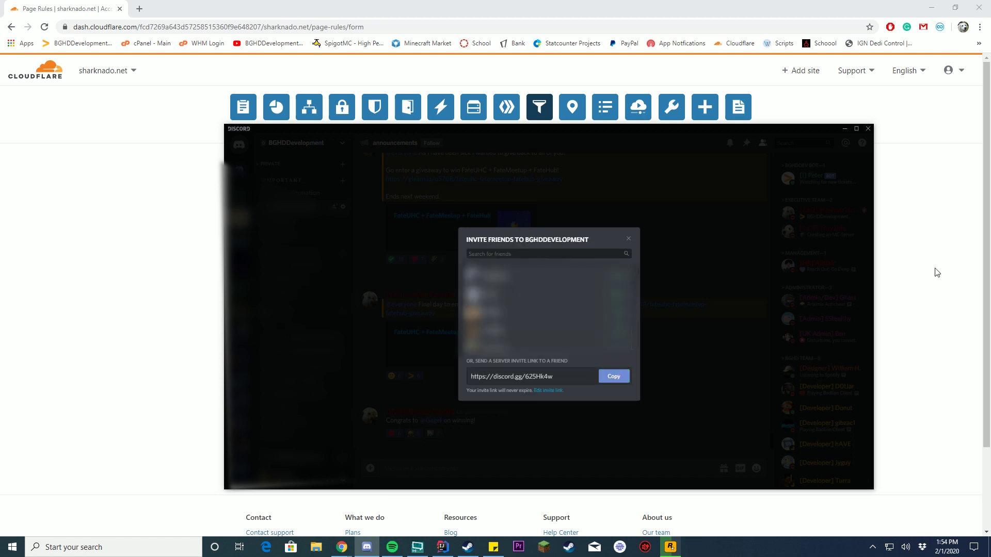
left_click(953, 271)
left_click(329, 331)
key("ctrl+v")
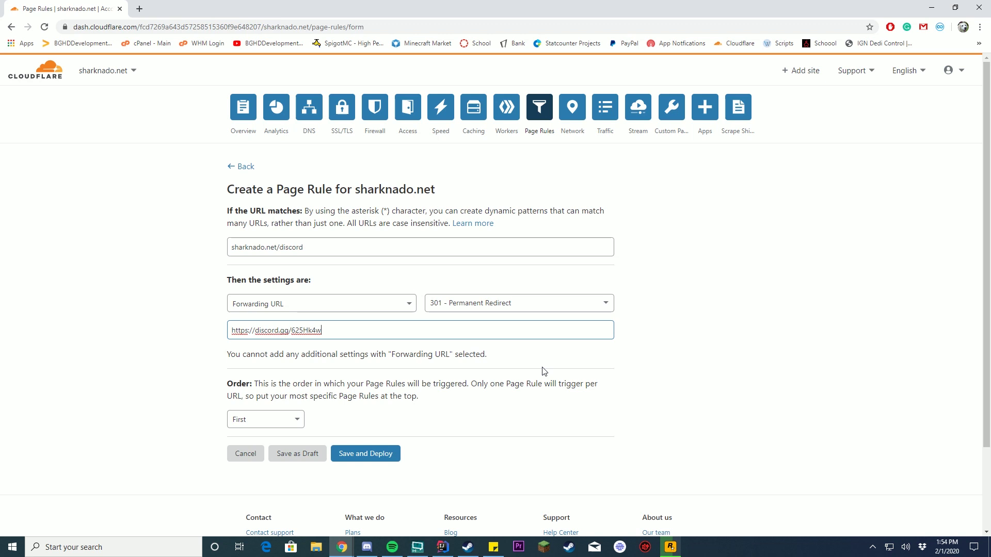
Review the sharknado.net/discord pattern and Discord invite destination, then Save and Deploy the rule
left_click_drag(343, 336, 186, 336)
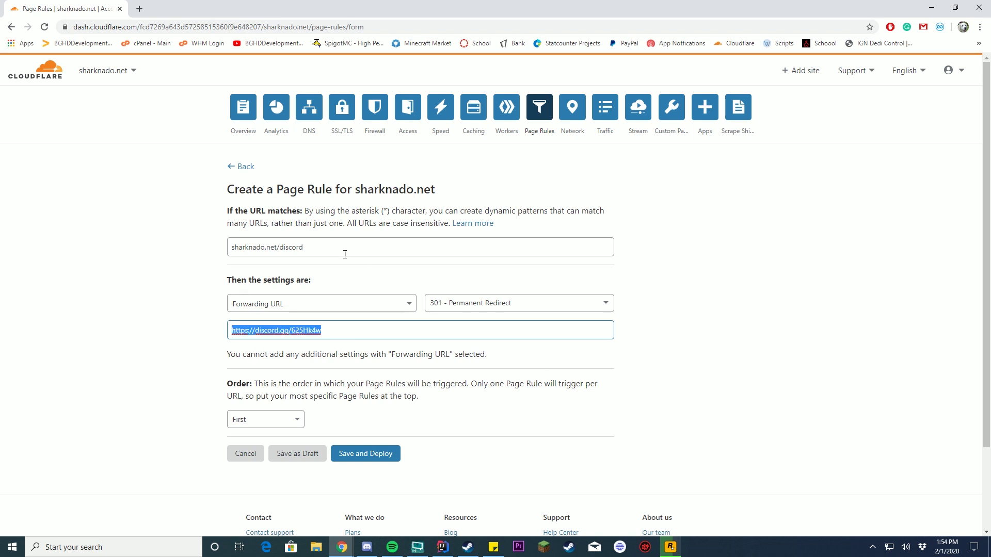
left_click_drag(342, 252, 230, 248)
left_click_drag(354, 329, 144, 332)
left_click(328, 391)
left_click(367, 454)
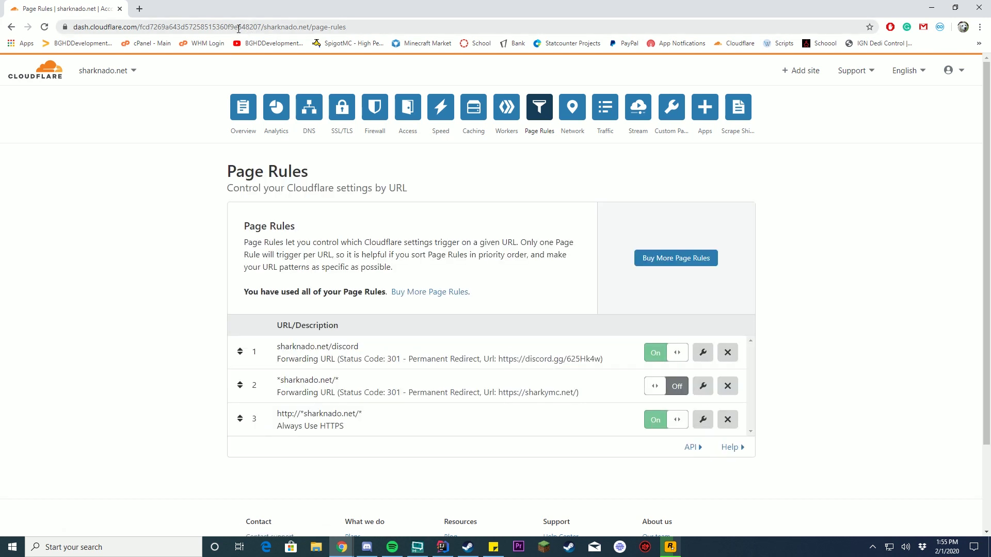
Load sharknado.net/discord in a new tab to confirm the Discord invite, then return to Page Rules
left_click(138, 10)
type("sharkn")
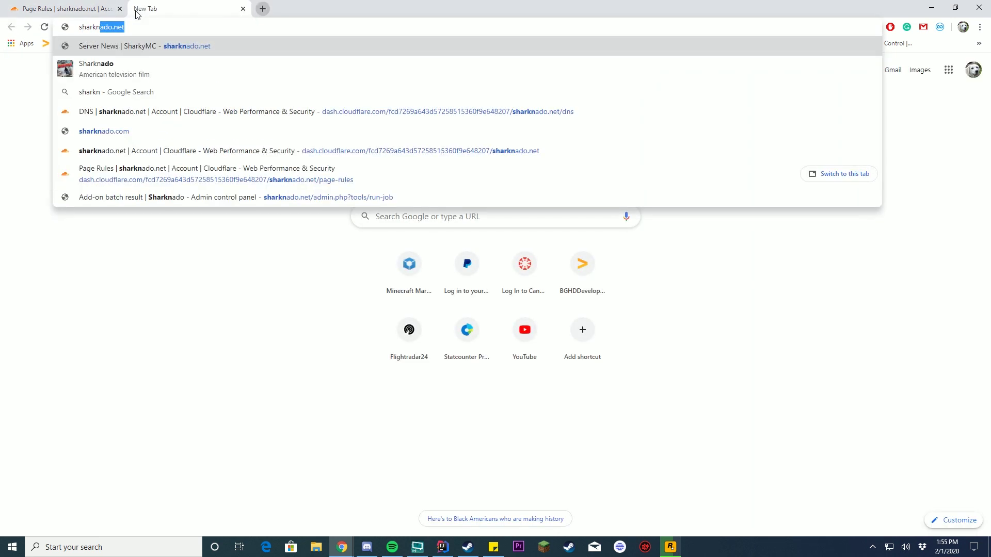
type("ado.net/")
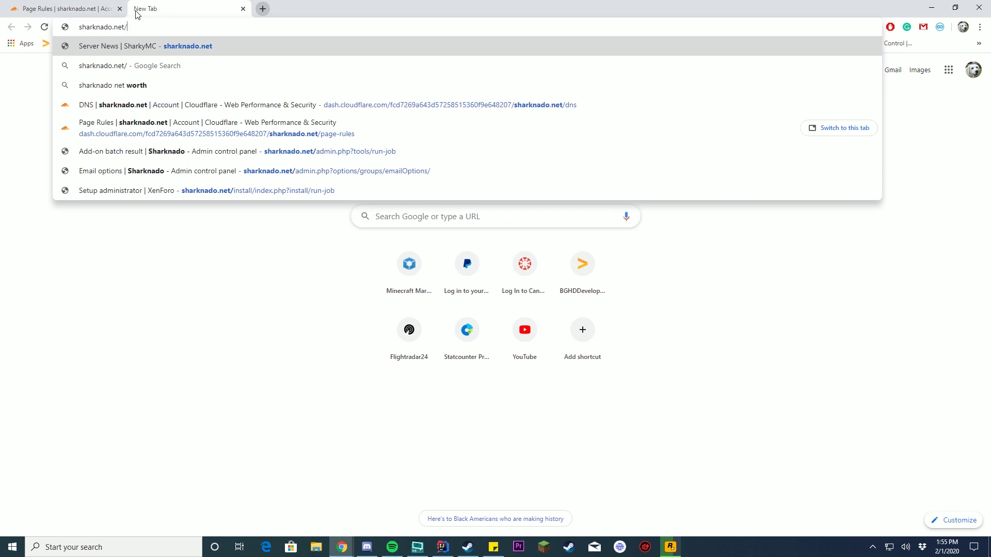
type("discord")
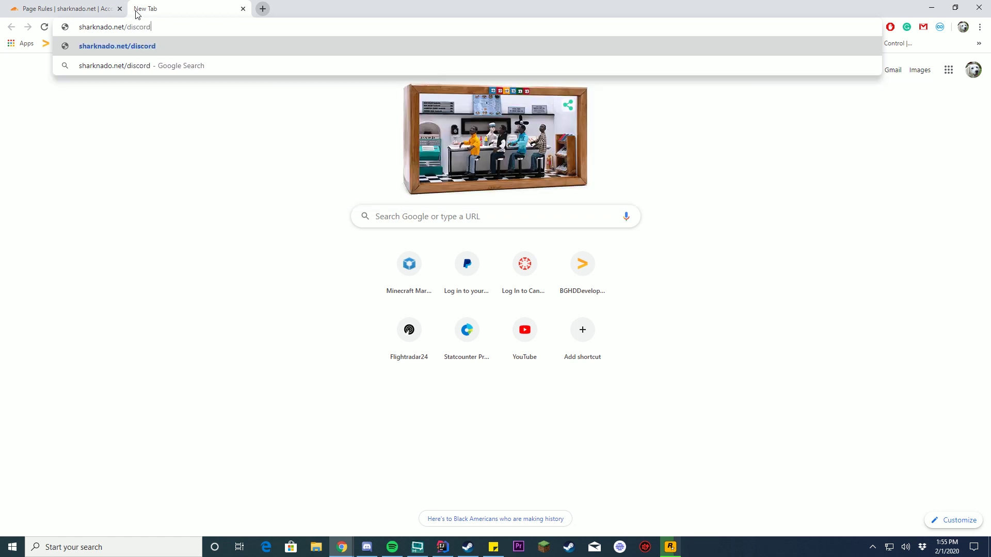
key("Return")
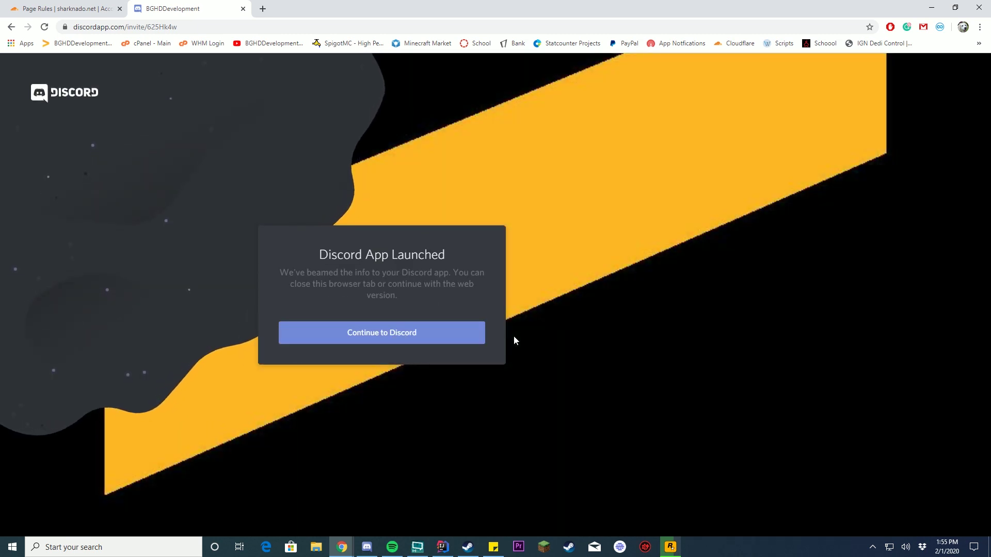
left_click(31, 12)
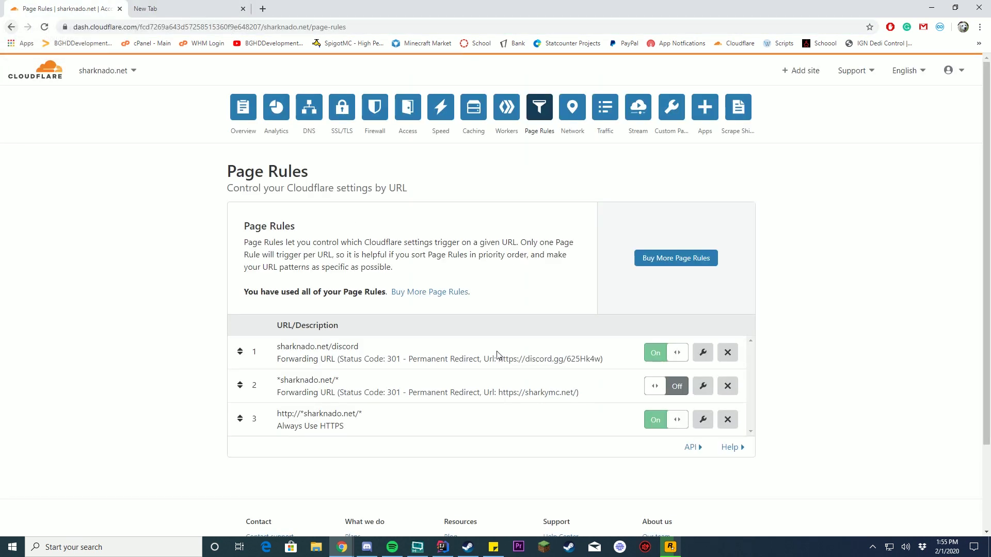
Delete the sharknado.net/discord rule and re-save the *sharknado.net/* rule forwarding to sharkymc.net
left_click(727, 353)
left_click(588, 316)
left_click(703, 353)
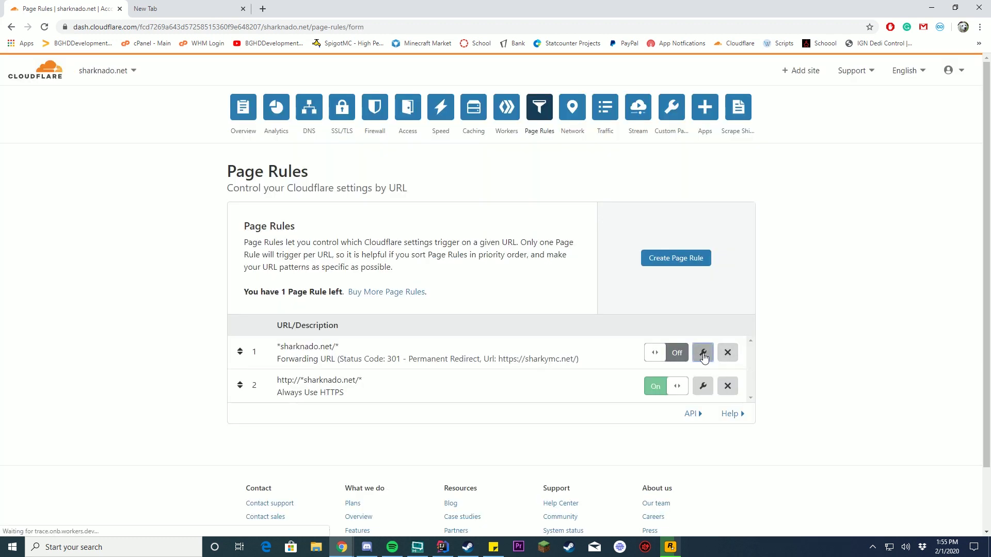
left_click(244, 255)
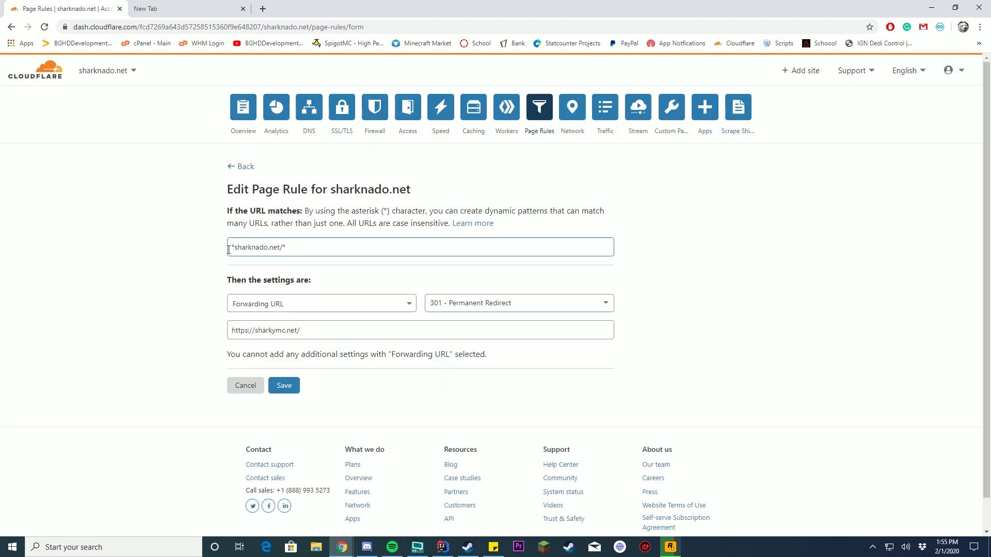
left_click_drag(235, 248, 211, 246)
key("Left")
key("ctrl+a")
left_click(325, 330)
left_click(279, 386)
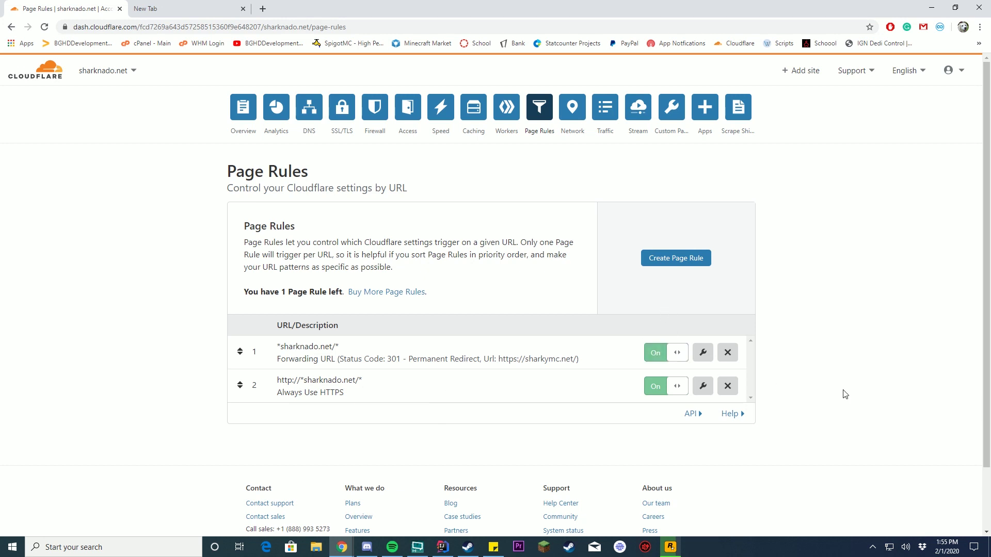
Load and reload sharknado.net in the spare tab, which returns 403 Forbidden
left_click(219, 5)
type("shark")
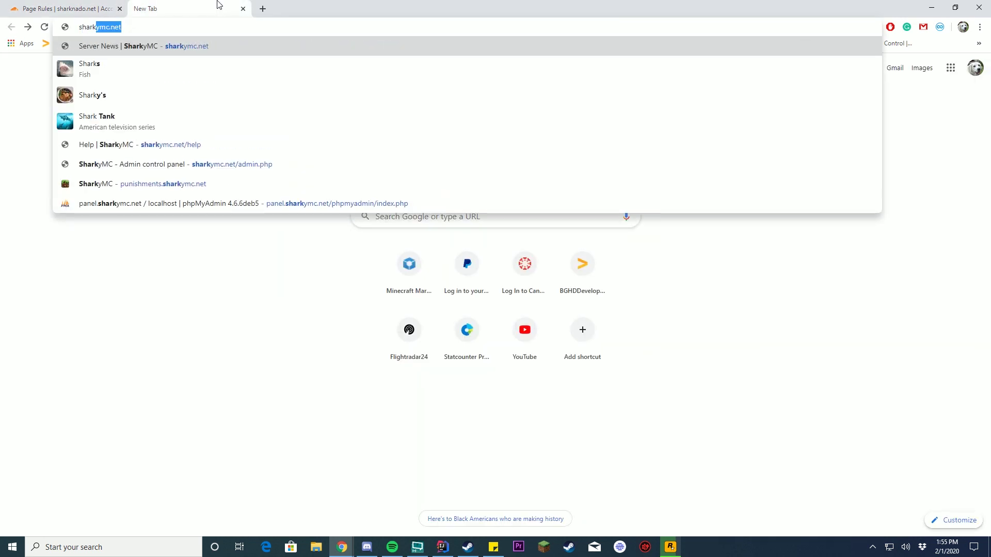
type("nado.net")
key("Return")
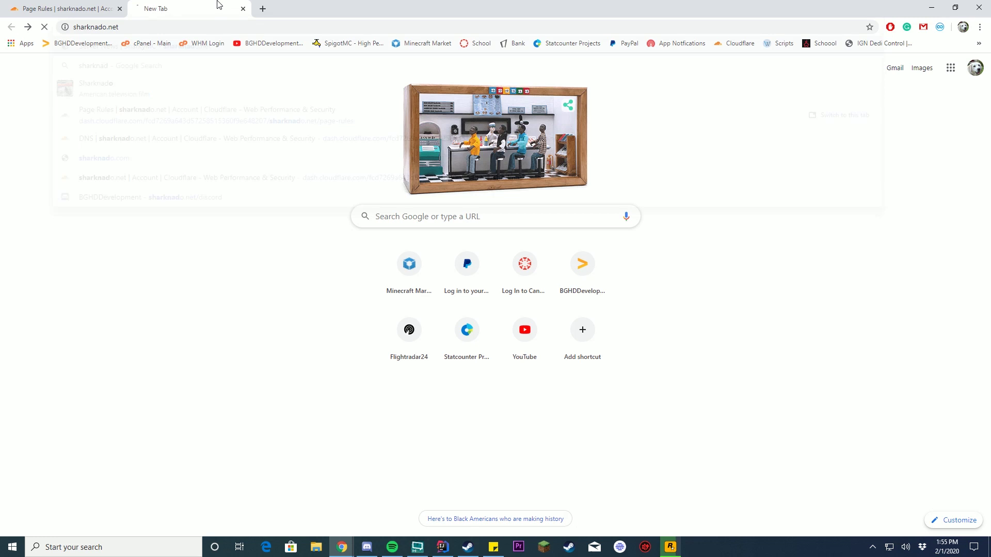
left_click(153, 24)
key("Return")
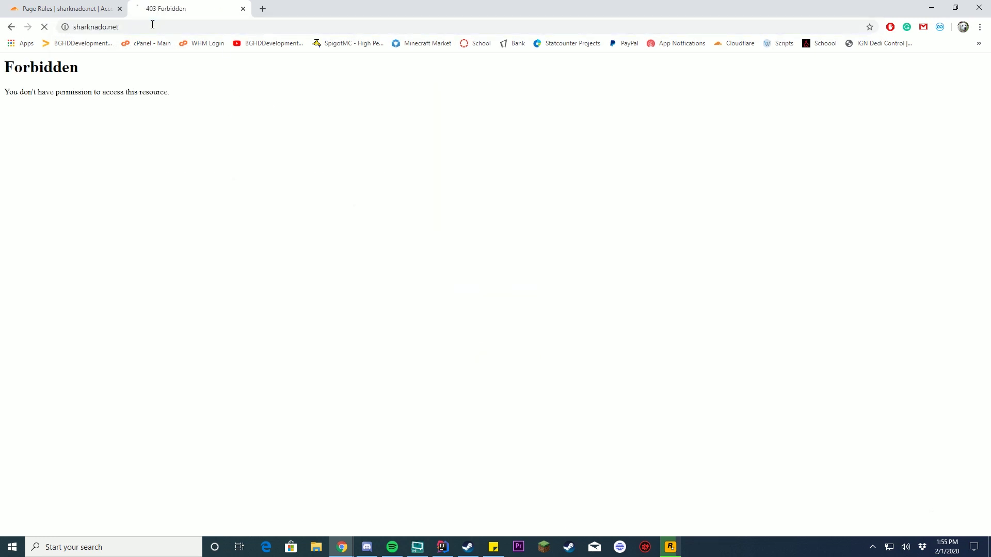
Inspect rule 1's sharkymc.net forwarding destination in Page Rules, checking back on the 403 tab
left_click(70, 7)
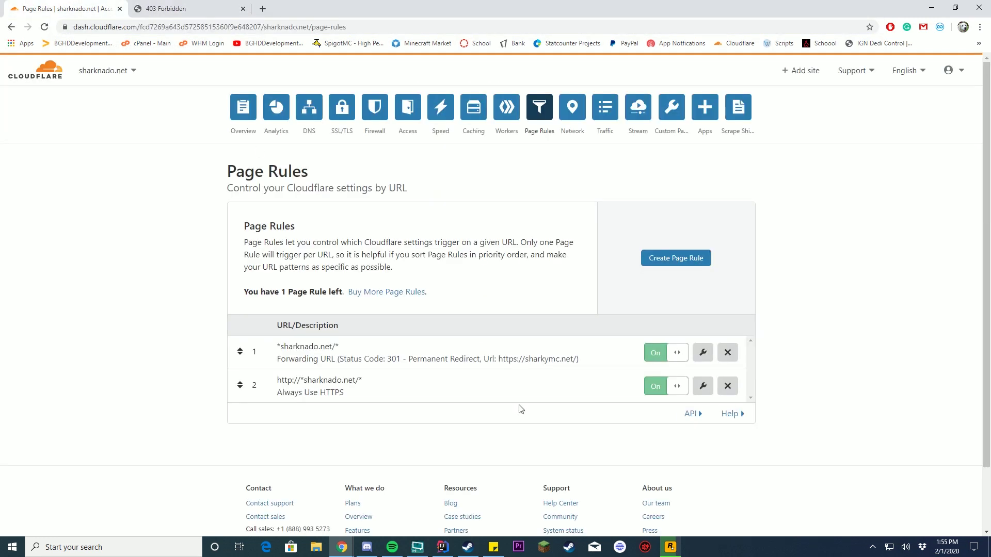
left_click_drag(535, 359, 369, 359)
left_click(469, 371)
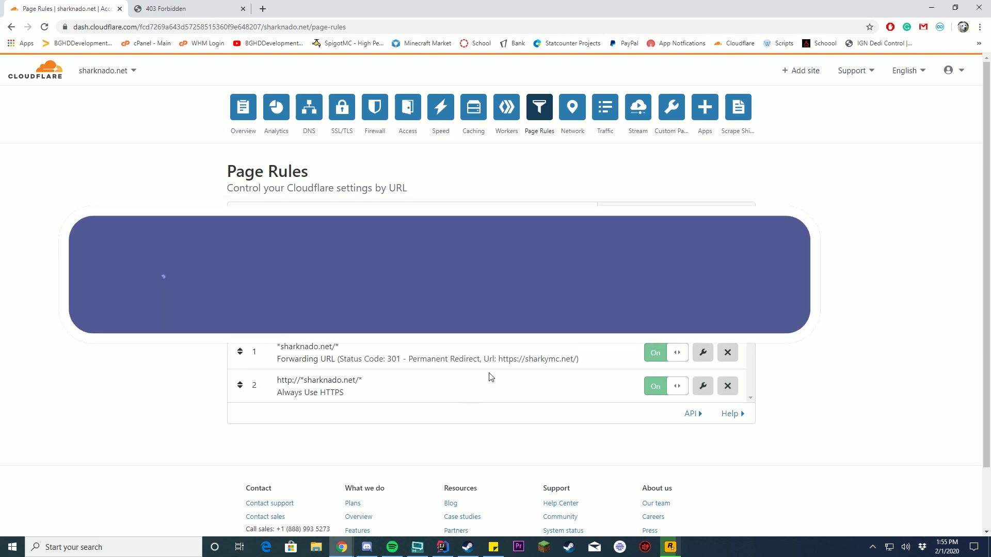
left_click_drag(464, 358, 576, 359)
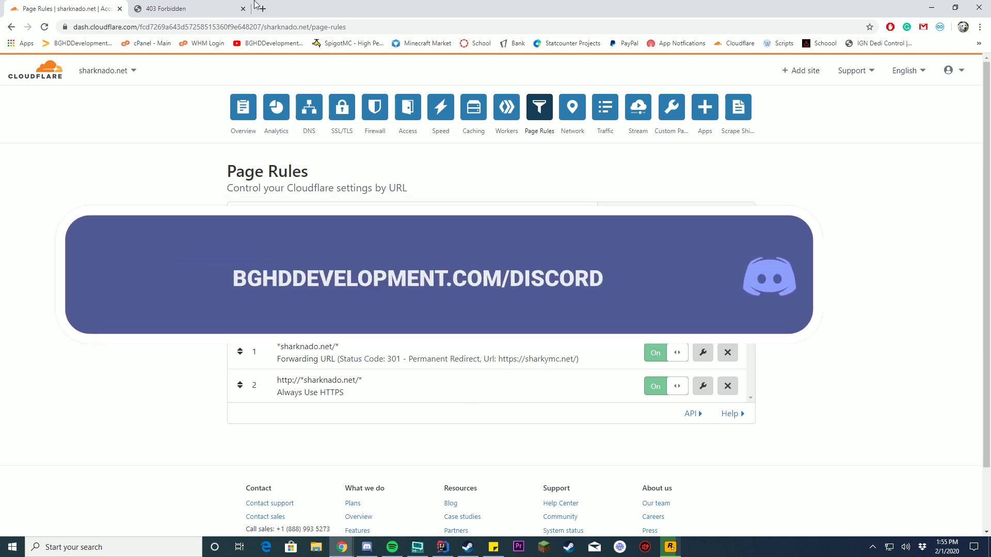
key("ctrl+Tab")
left_click(102, 13)
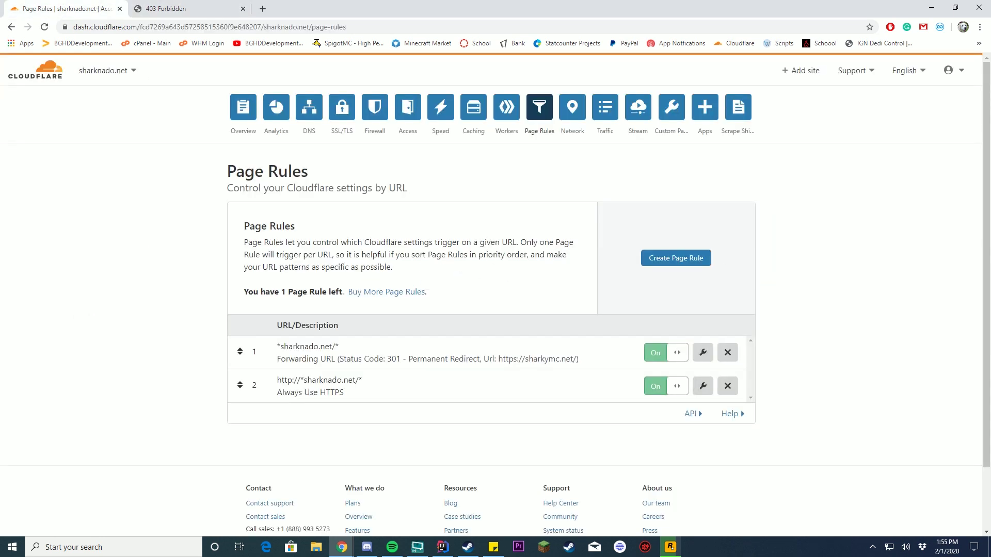
Load the site from the empty new tab (typed 'sharkymc.n') and land on the SharkyMC Server News forum
key("alt+Tab")
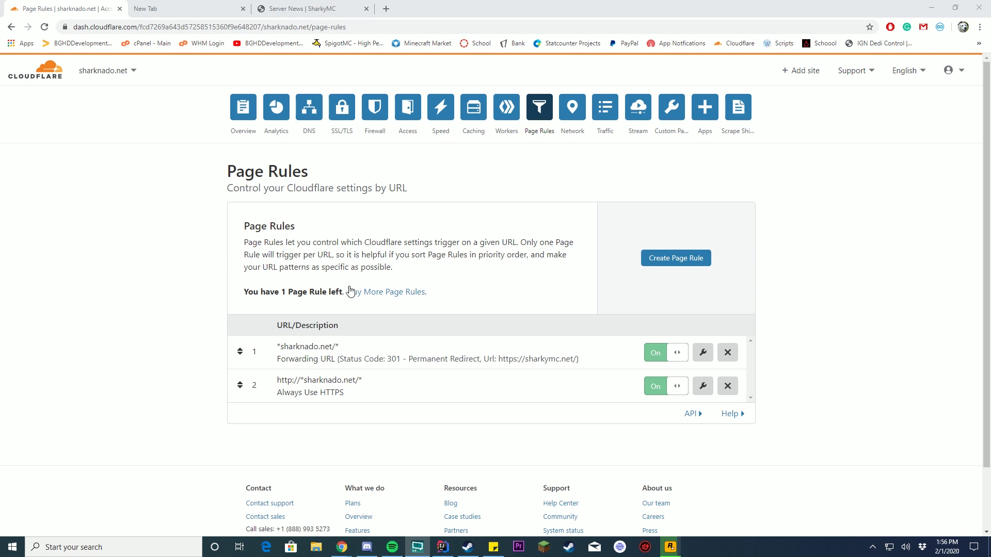
key("ctrl+Tab")
type("sharkymc.")
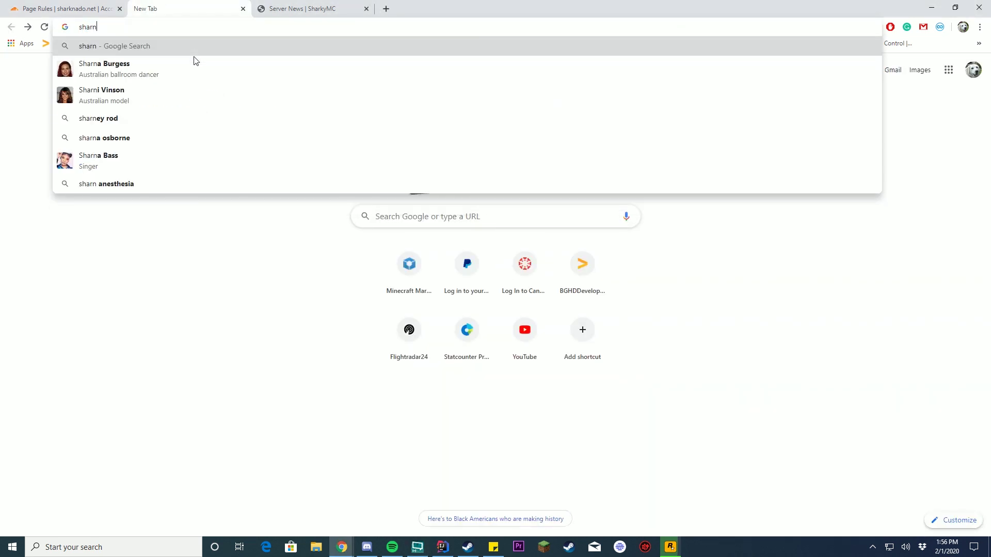
type("n")
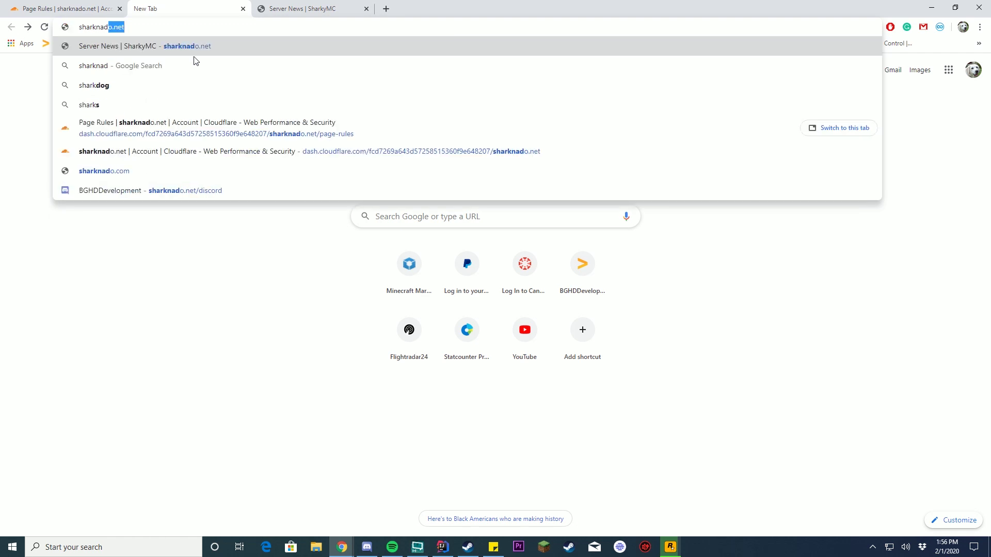
key("Return")
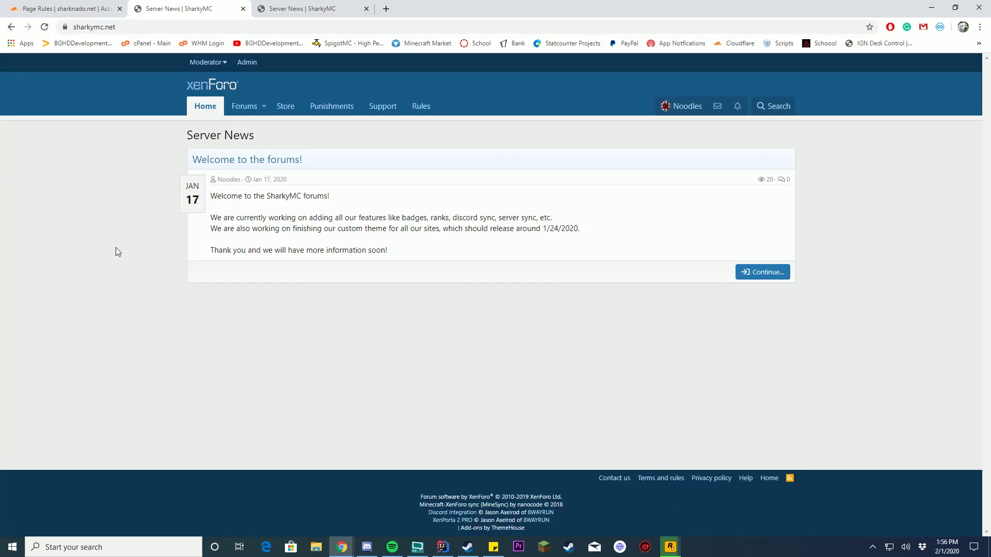